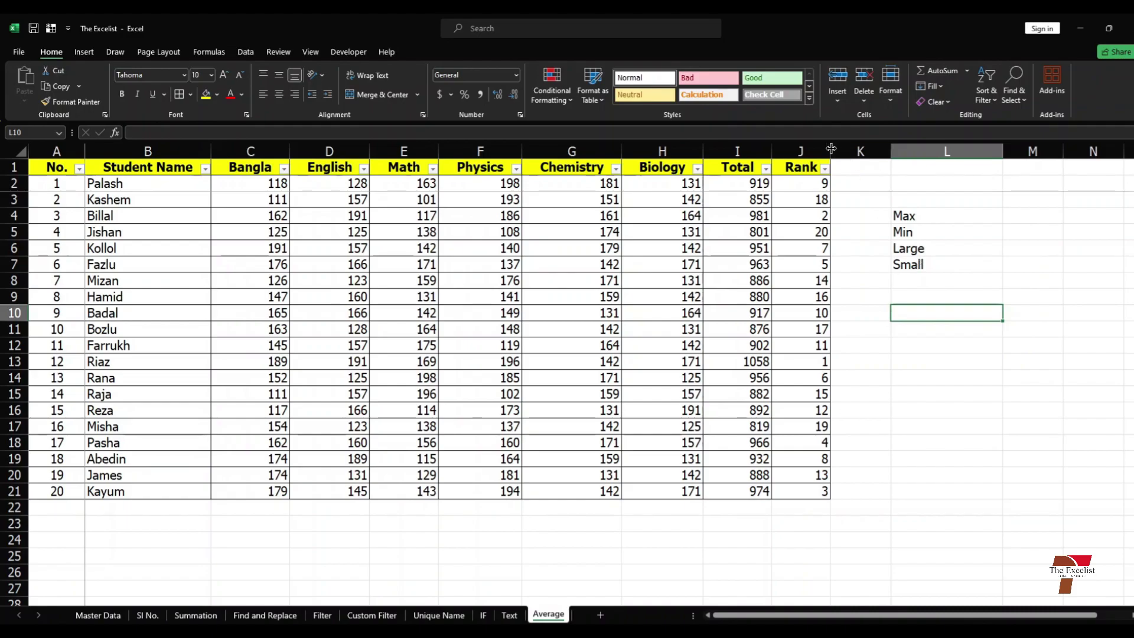
Clear the existing values from the Rank column, cells J2 to J21.
{"action": "left_click", "coordinate": [809, 186]}
{"action": "left_click_drag", "start_coordinate": [810, 196], "coordinate": [818, 488]}
{"action": "key", "text": "Delete"}
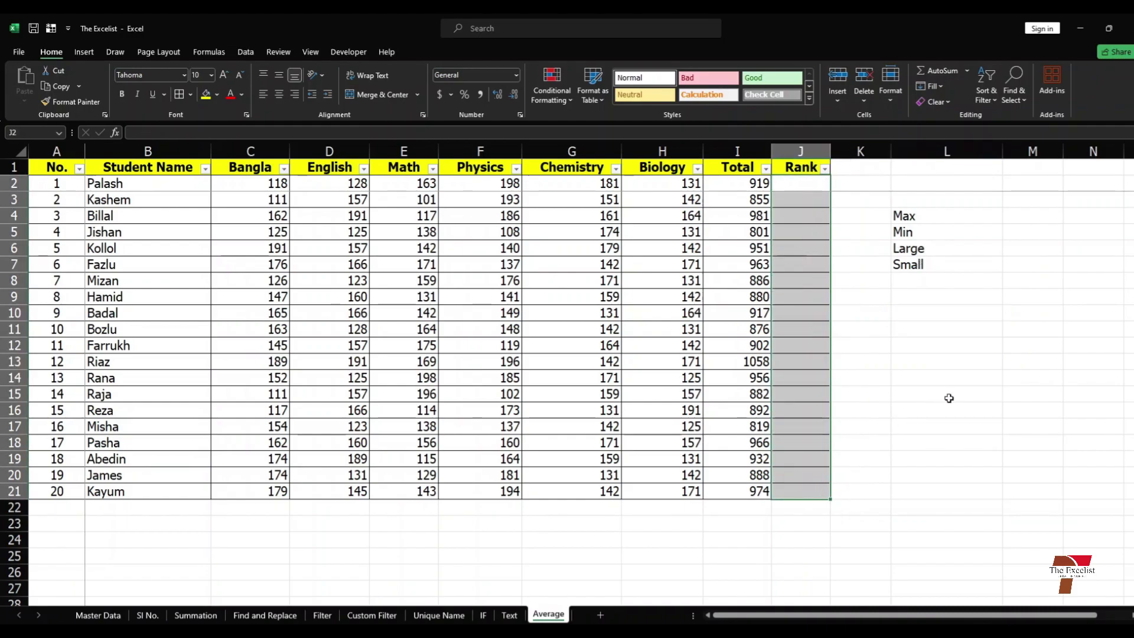
{"action": "left_click", "coordinate": [947, 395]}
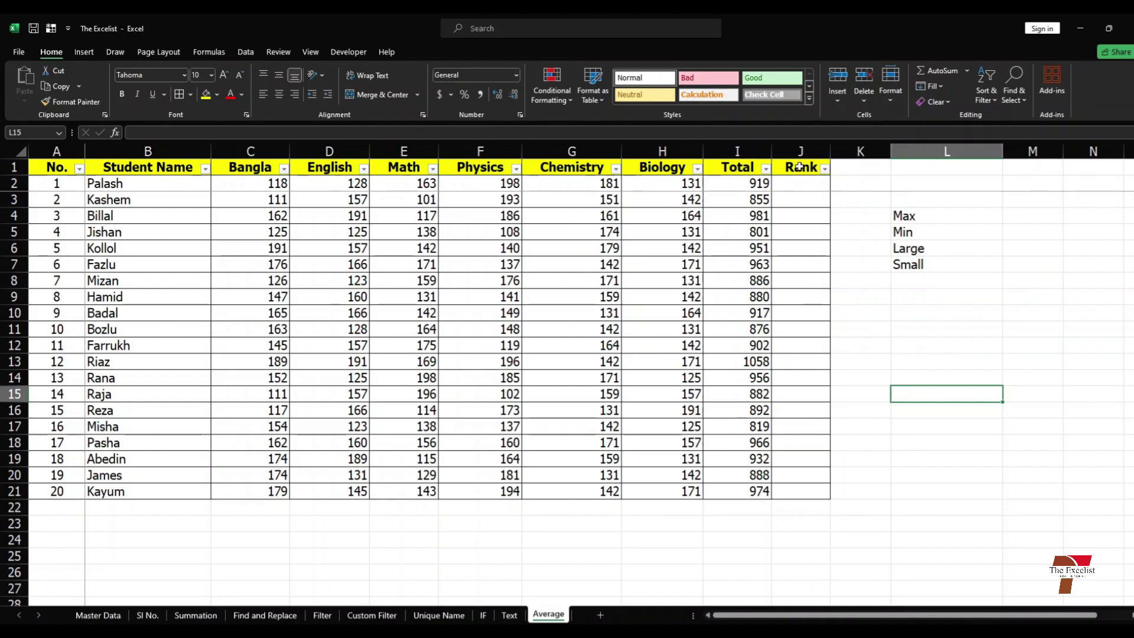
Enter =RANK(I2,I2:I21) in J2 to rank the first student's total among all the totals.
{"action": "left_click", "coordinate": [800, 187]}
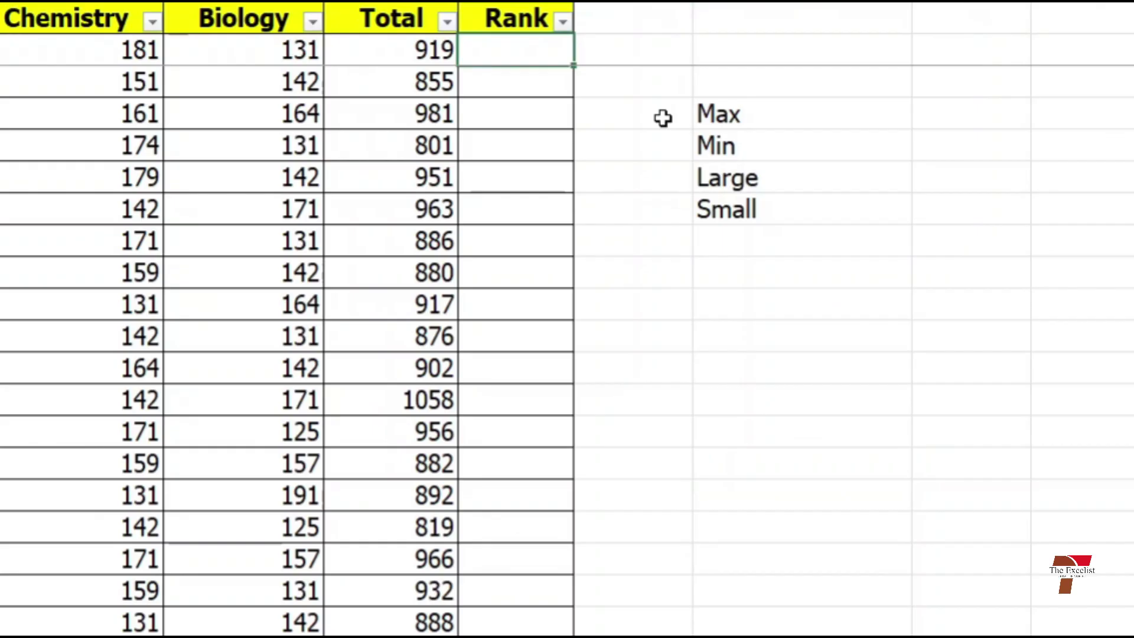
{"action": "type", "text": "=Rank"}
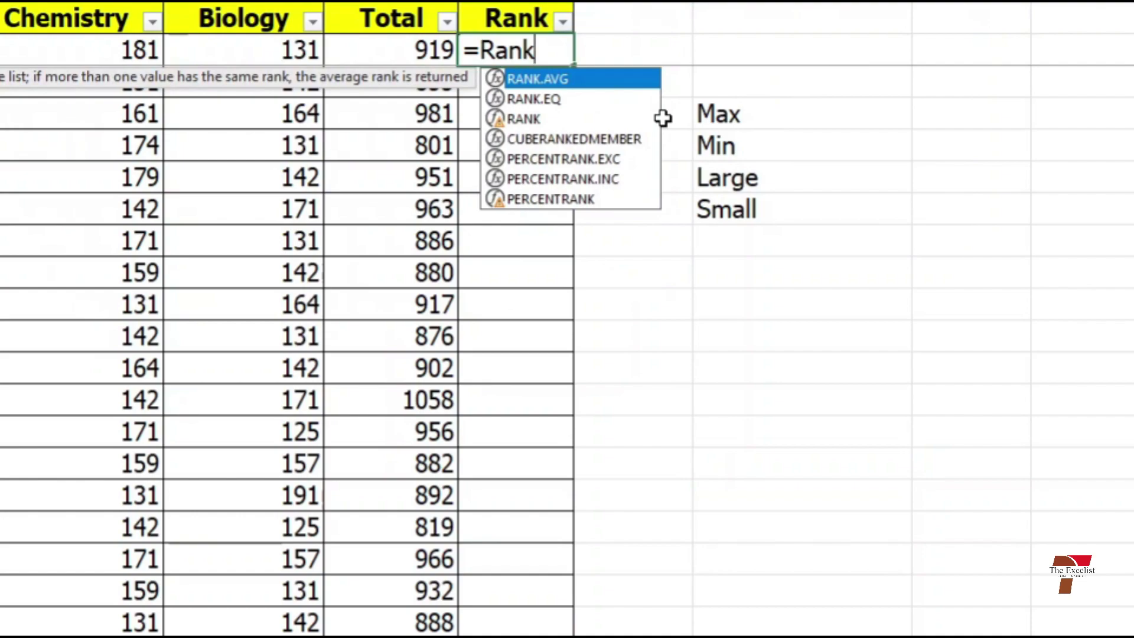
{"action": "type", "text": "("}
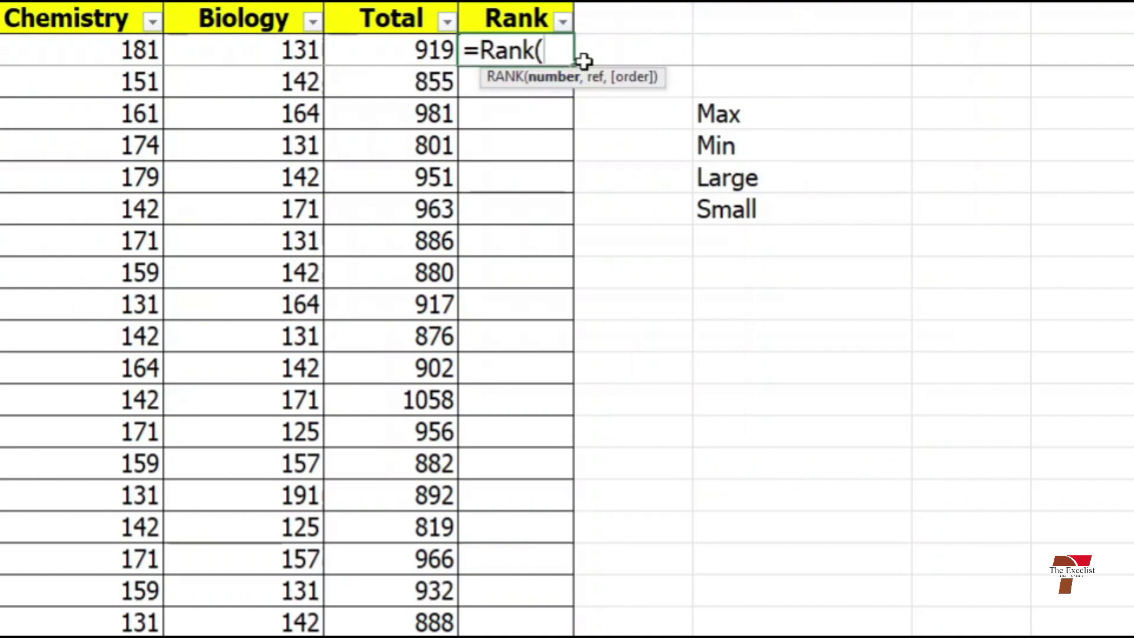
{"action": "left_click", "coordinate": [426, 50]}
{"action": "type", "text": ","}
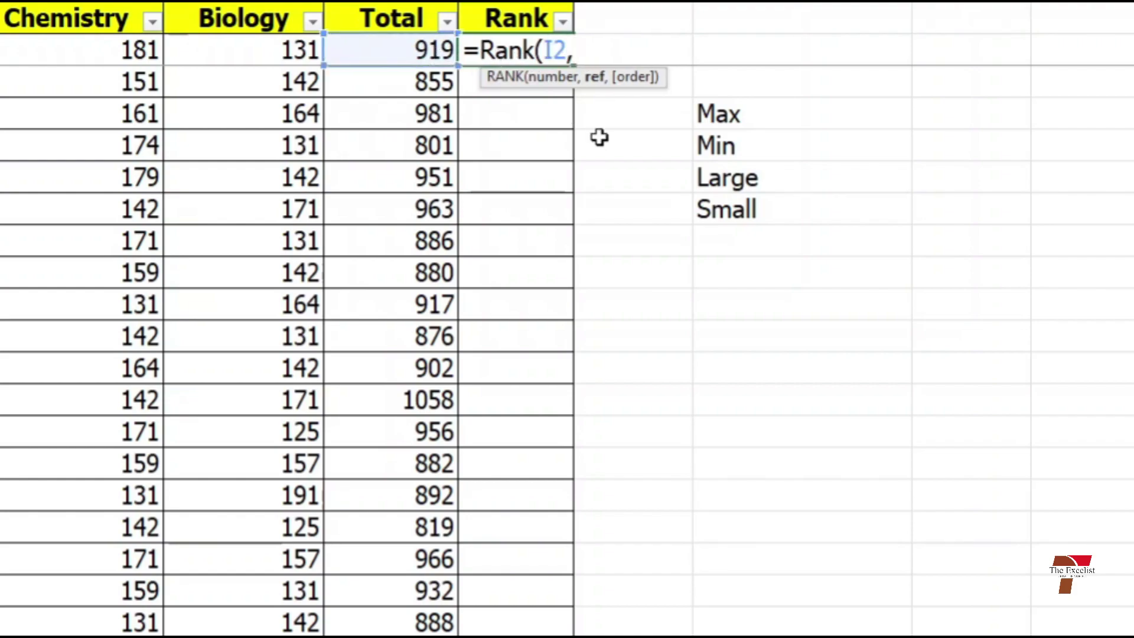
{"action": "left_click_drag", "start_coordinate": [417, 53], "coordinate": [413, 634]}
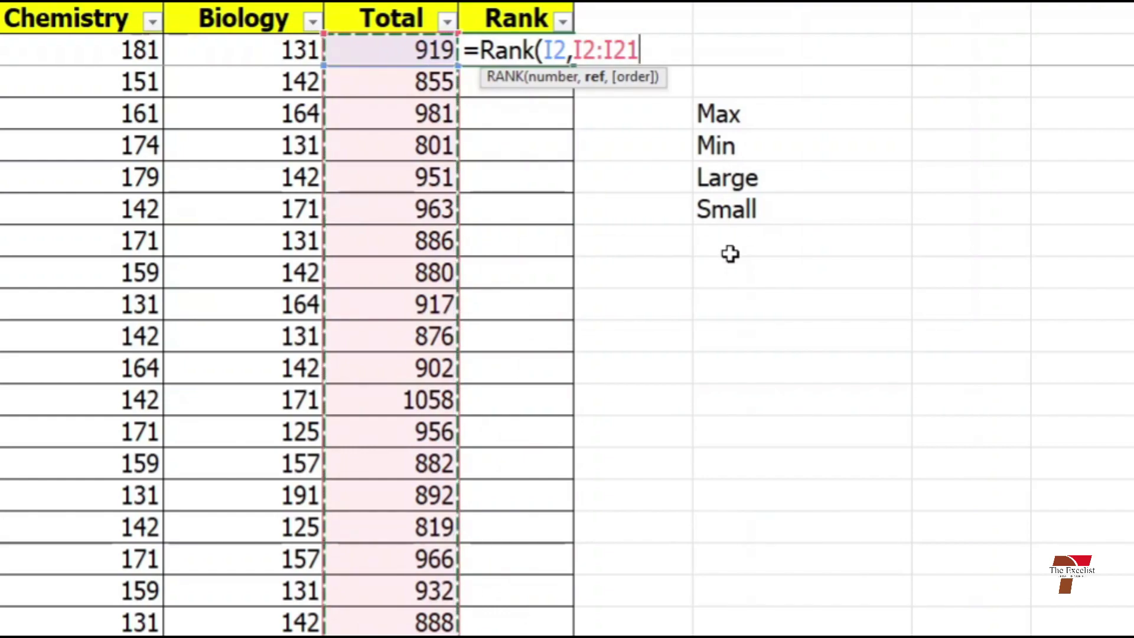
{"action": "type", "text": ")"}
{"action": "key", "text": "Return"}
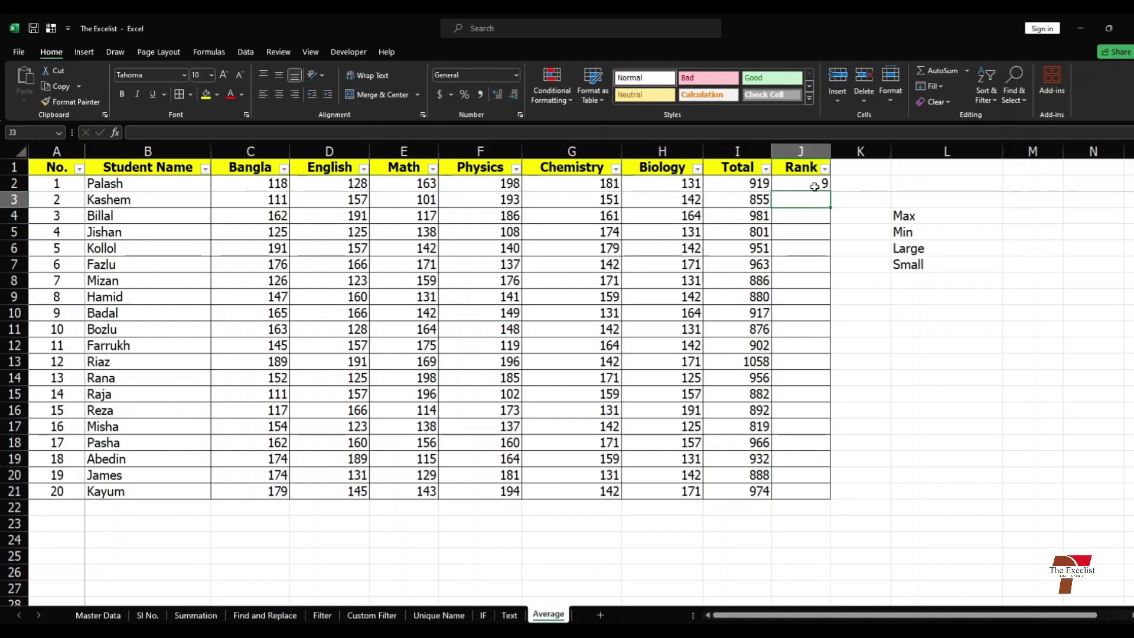
Fill the rank formula from J2 down to J21 and check the references in J3's copy.
{"action": "left_click", "coordinate": [561, 54]}
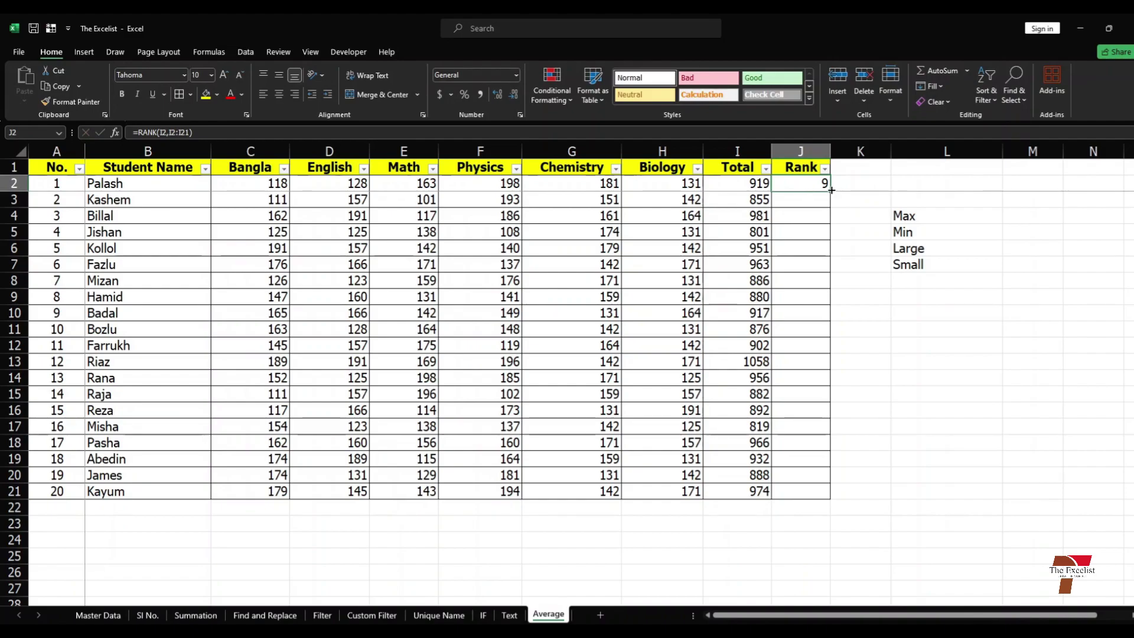
{"action": "double_click", "coordinate": [831, 190]}
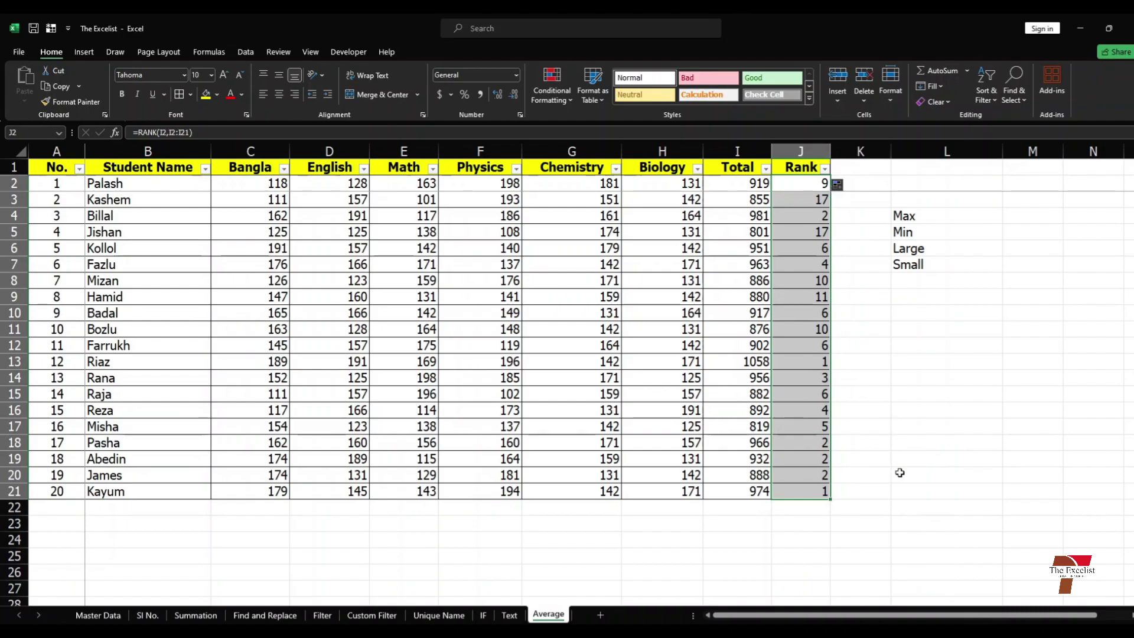
{"action": "left_click", "coordinate": [871, 266]}
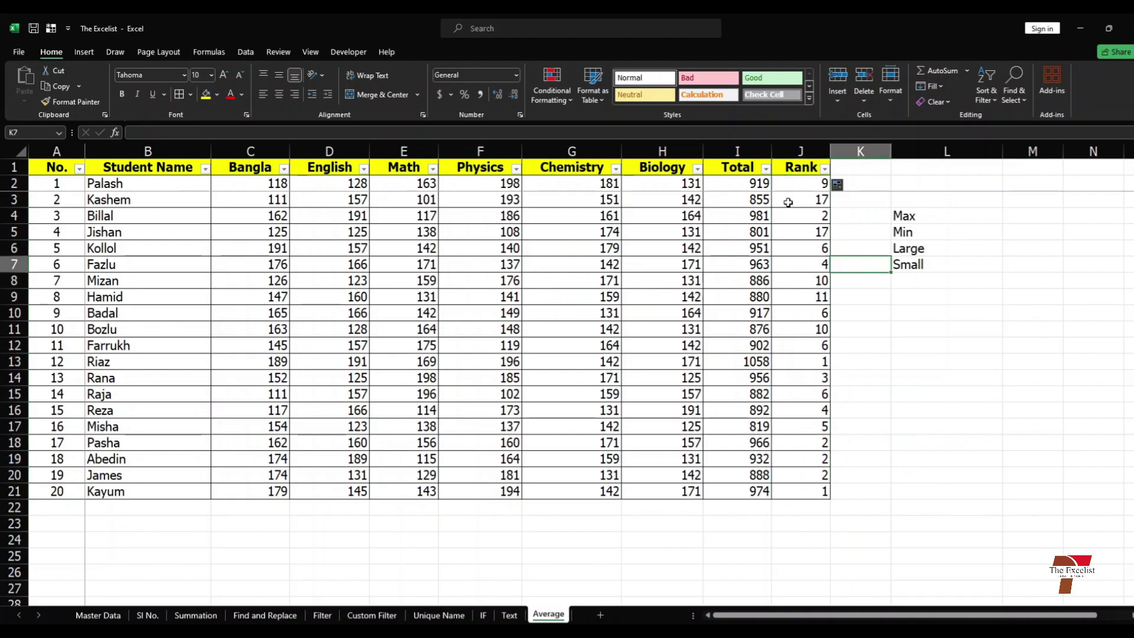
{"action": "double_click", "coordinate": [819, 200]}
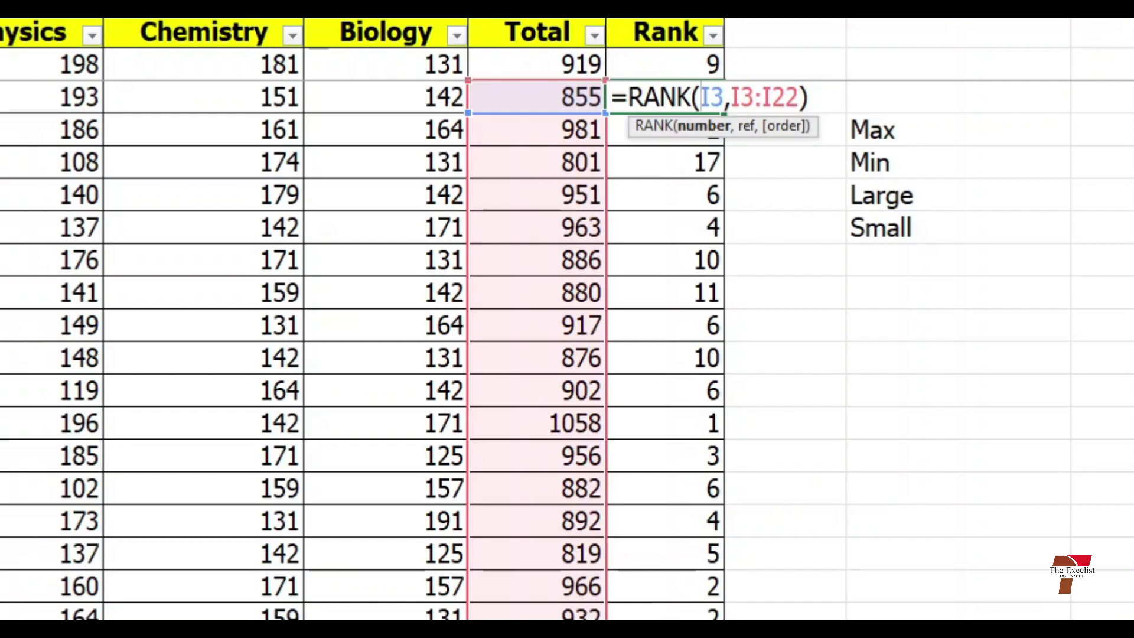
{"action": "key", "text": "Escape"}
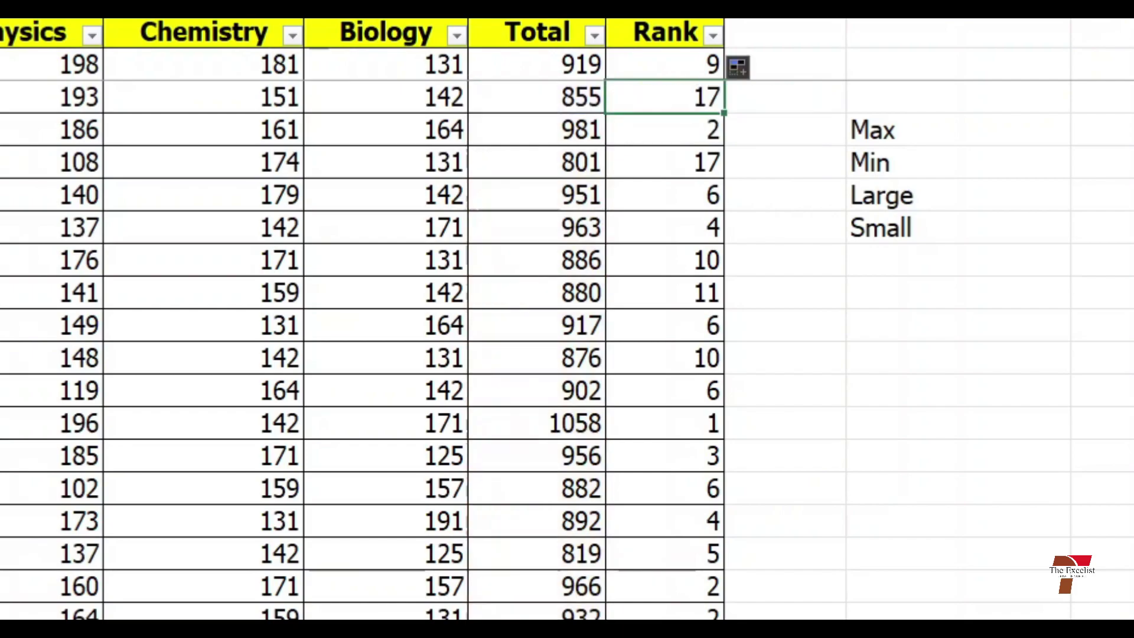
Make the reference range in J2's rank formula absolute, so that it reads =RANK(I2,$I$2:$I$21).
{"action": "double_click", "coordinate": [682, 61]}
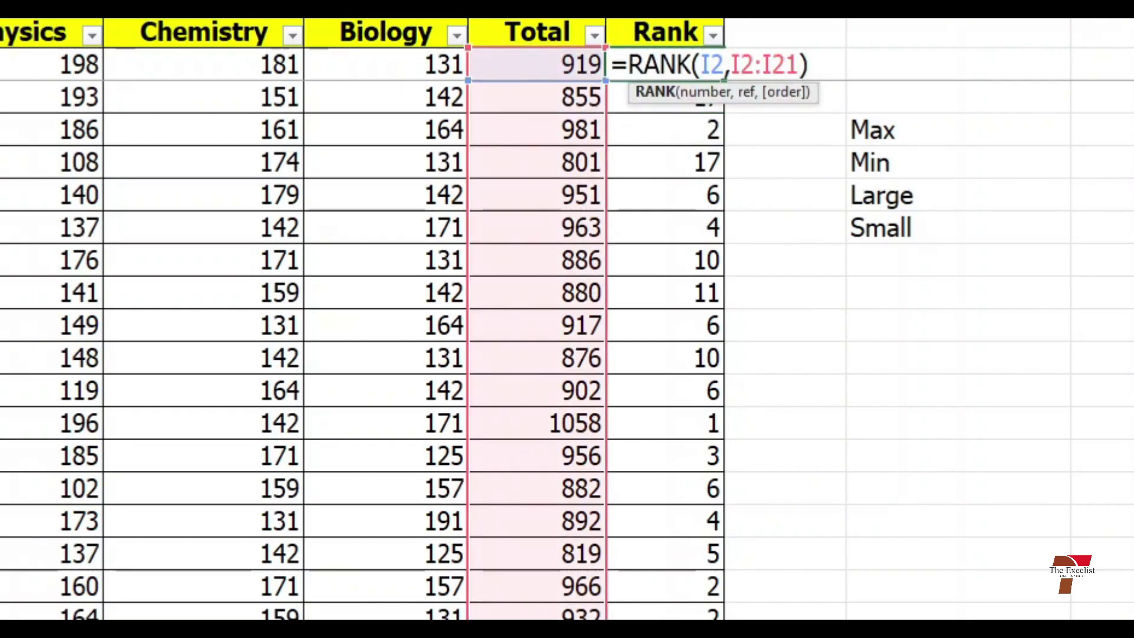
{"action": "left_click", "coordinate": [743, 61]}
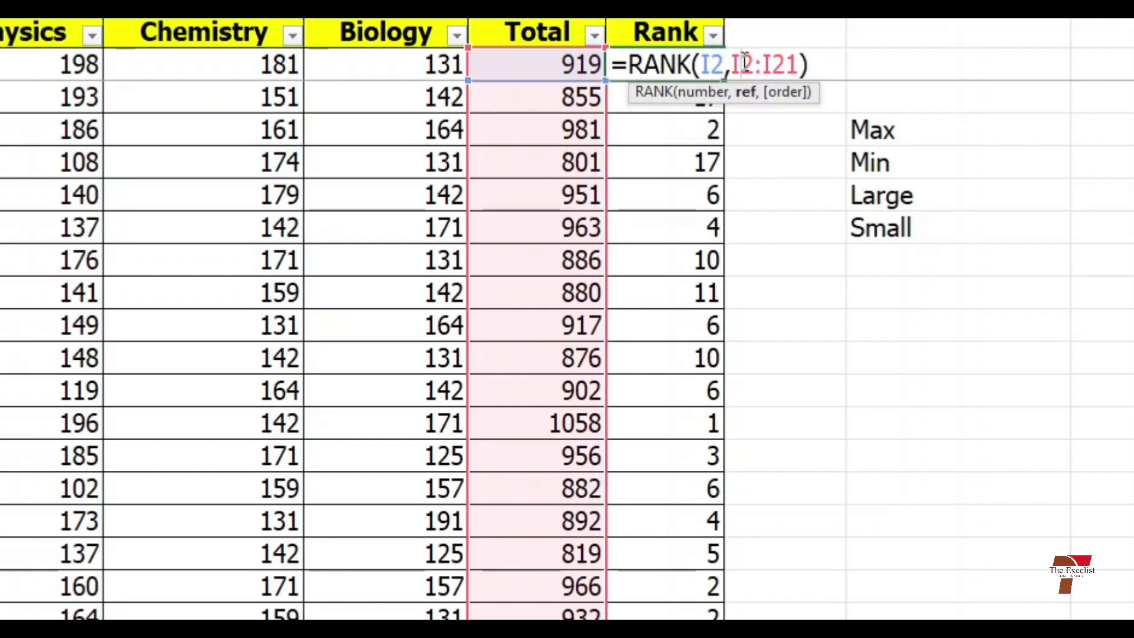
{"action": "key", "text": "F4"}
{"action": "left_click", "coordinate": [803, 63]}
{"action": "key", "text": "F4"}
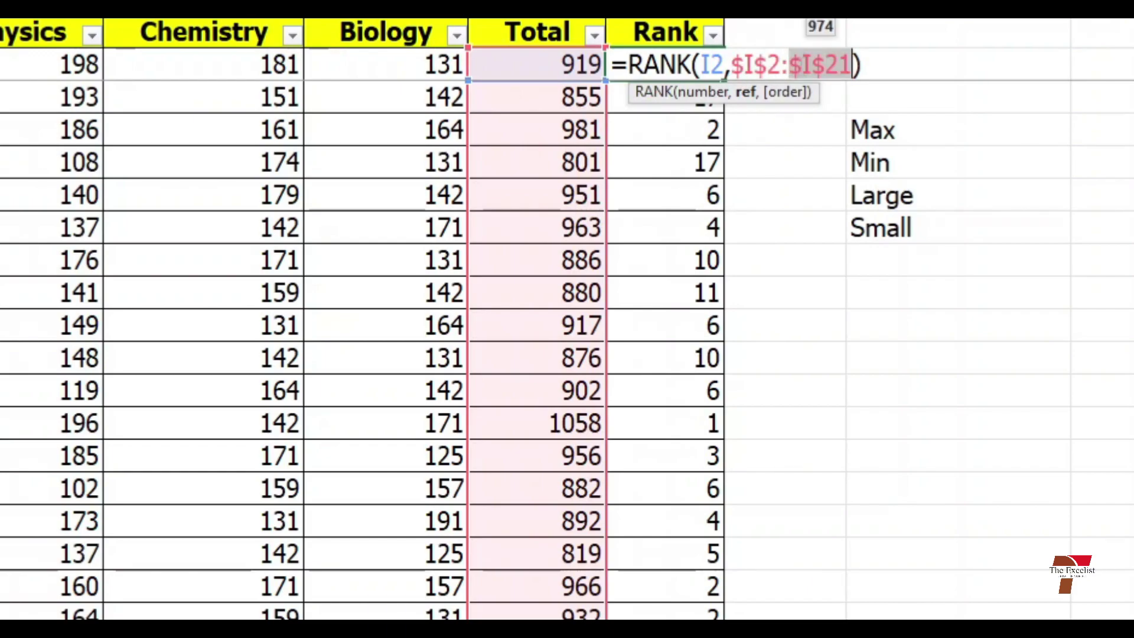
{"action": "key", "text": "Return"}
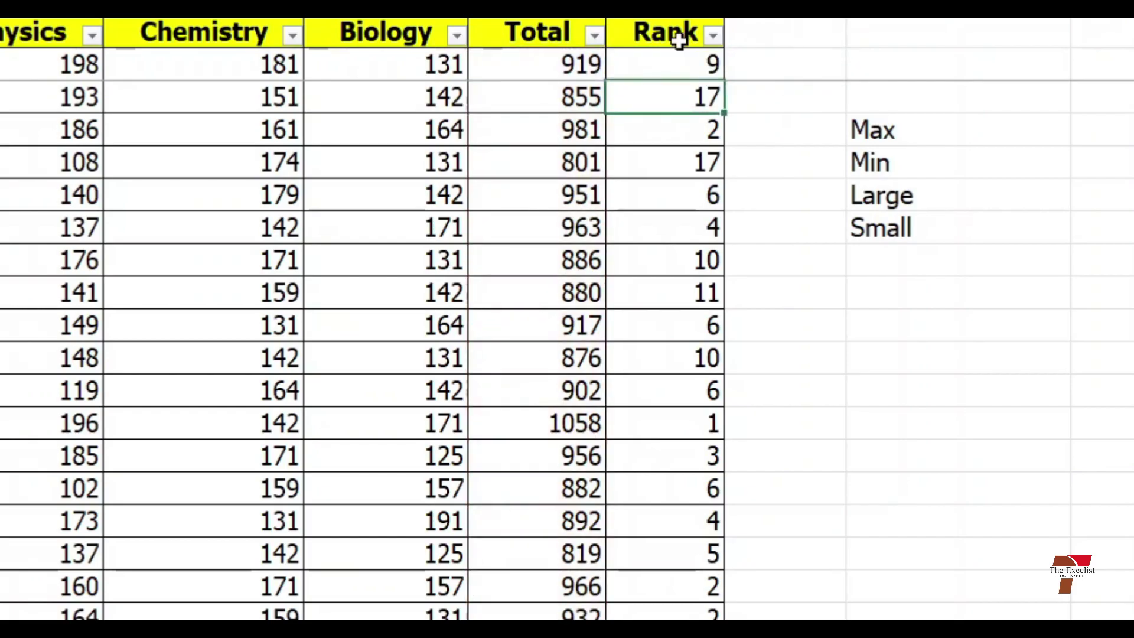
Fill the rank formula with the absolute range from J2 down to J21.
{"action": "left_click", "coordinate": [695, 62]}
{"action": "double_click", "coordinate": [831, 191]}
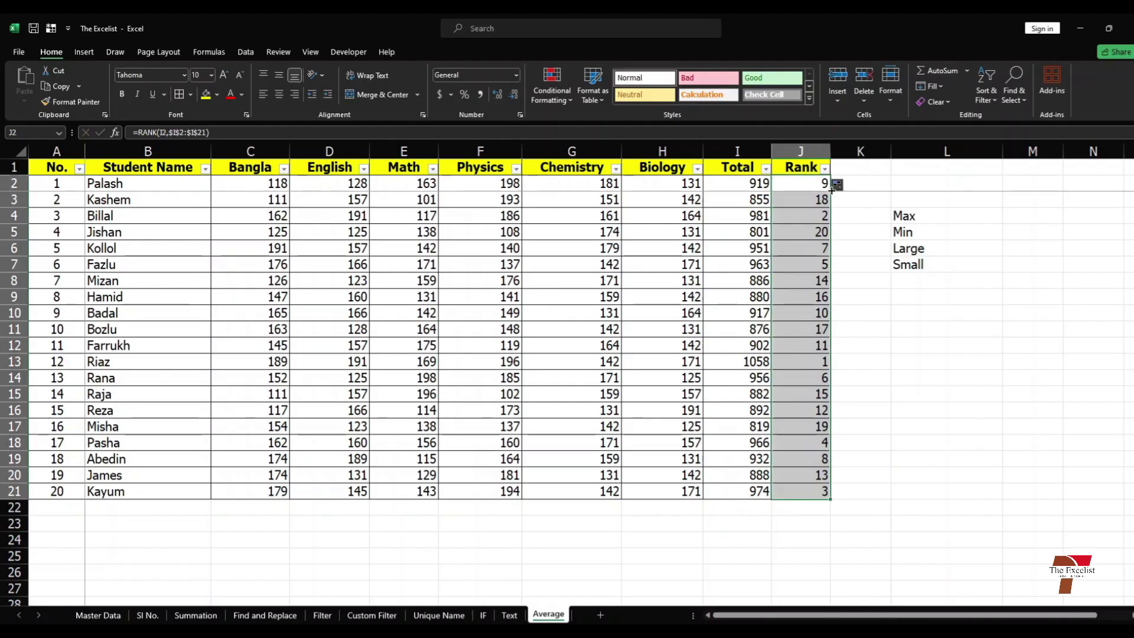
{"action": "left_click", "coordinate": [864, 311]}
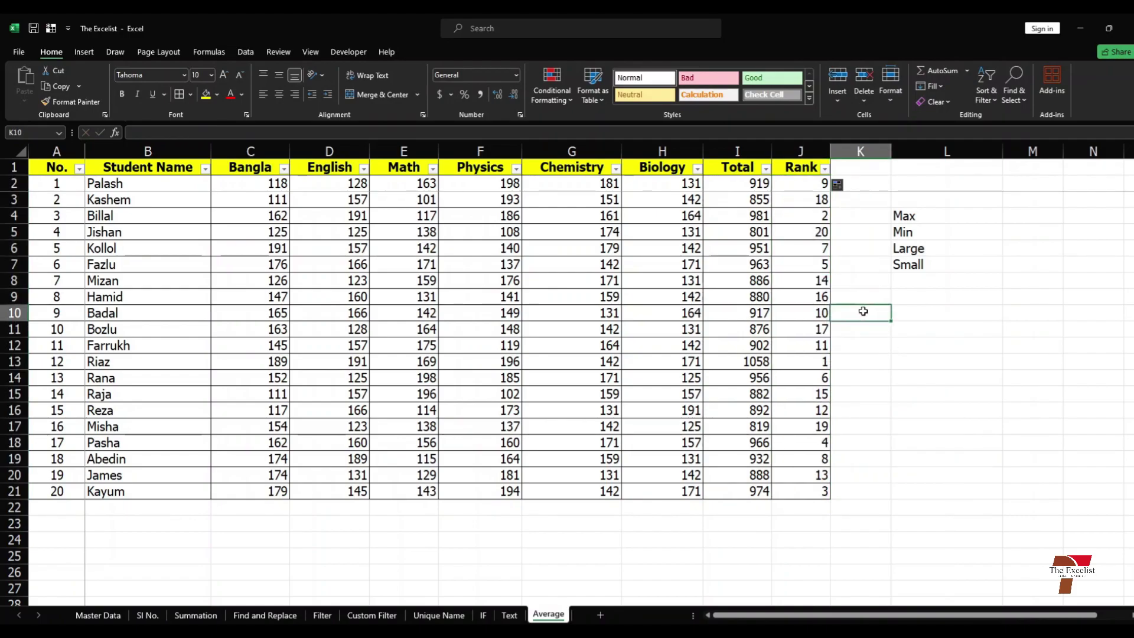
Sort the table by Total from largest to smallest, and re-sort it by No. from smallest to largest.
{"action": "left_click", "coordinate": [764, 170]}
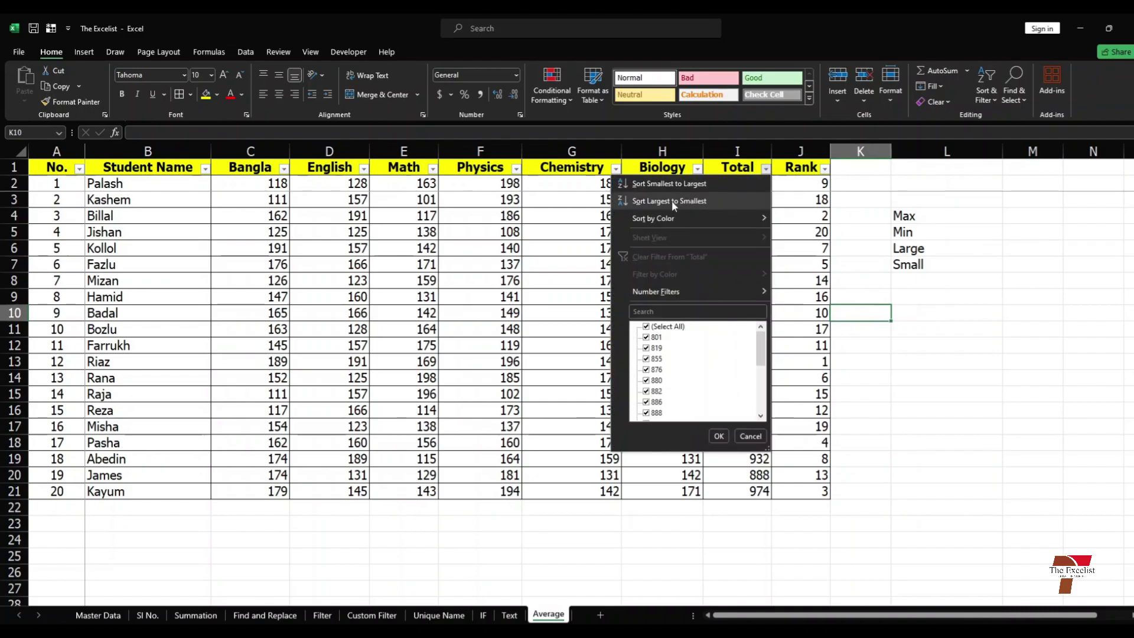
{"action": "key", "text": "Escape"}
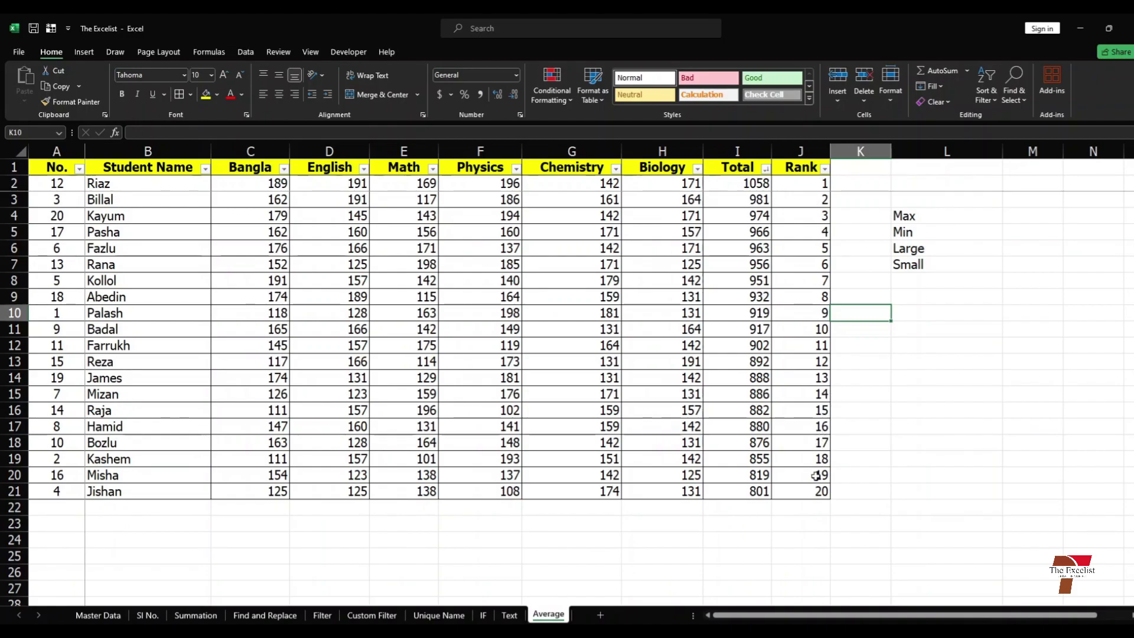
{"action": "left_click", "coordinate": [79, 170]}
{"action": "left_click", "coordinate": [74, 183]}
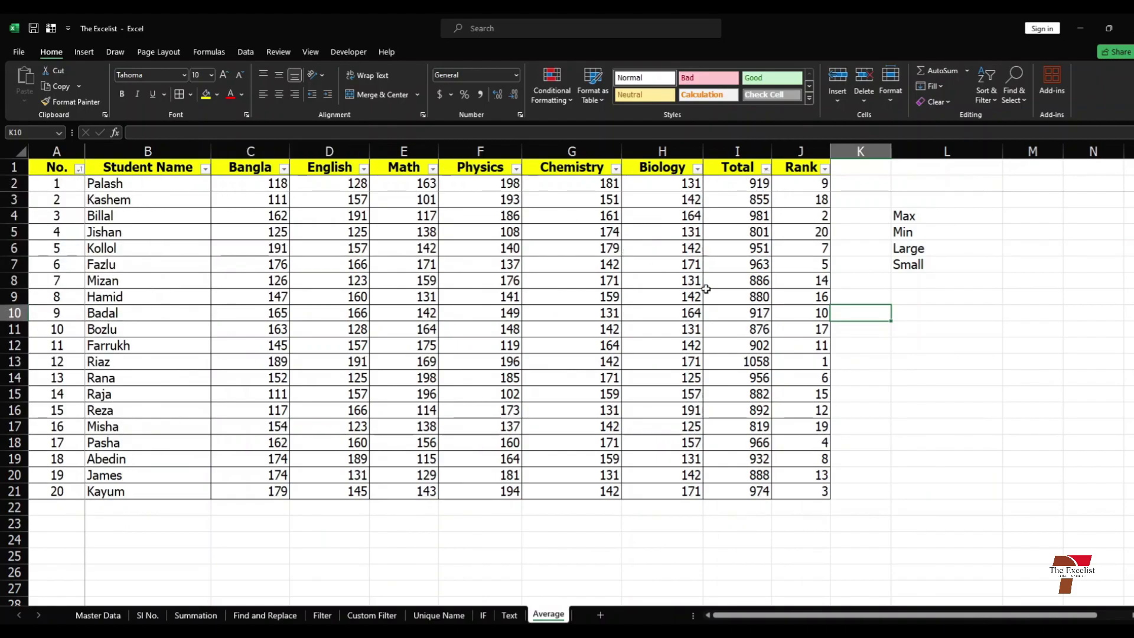
{"action": "left_click", "coordinate": [766, 297]}
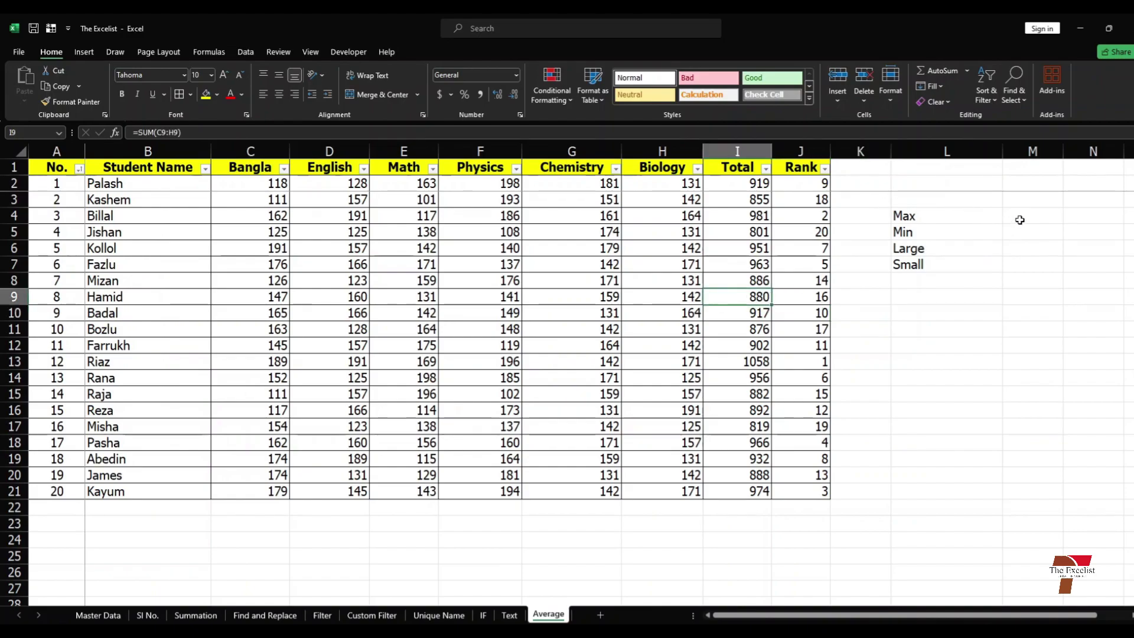
Fit column L's width to its contents and enter =MAX(I2:I21) in M4 beside the Max label.
{"action": "double_click", "coordinate": [1002, 151]}
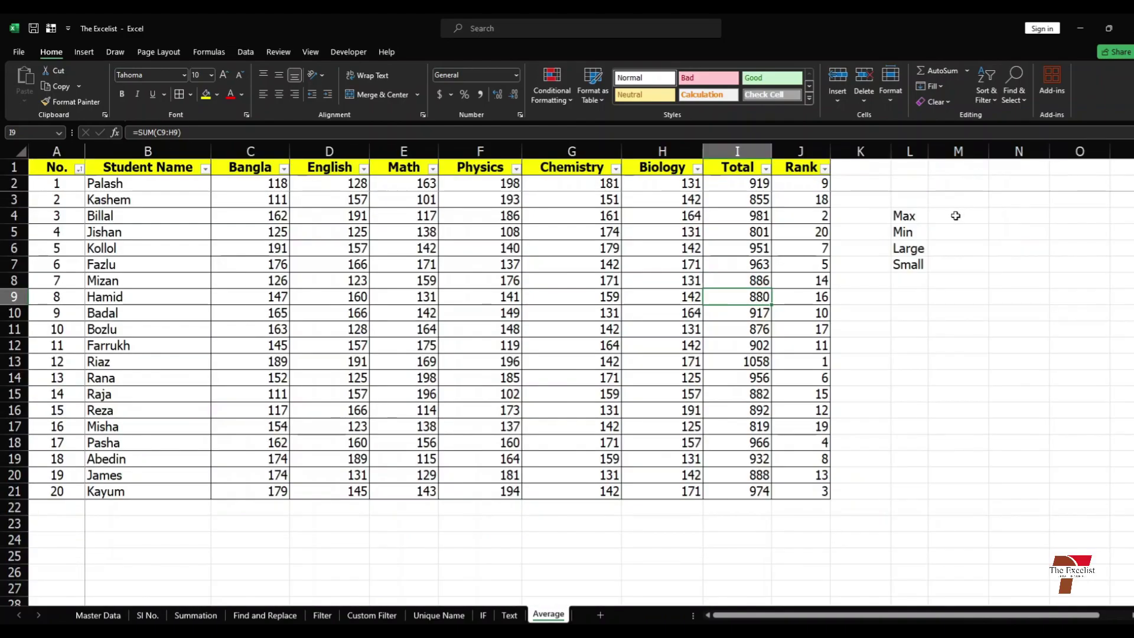
{"action": "left_click", "coordinate": [955, 215]}
{"action": "type", "text": "=,a"}
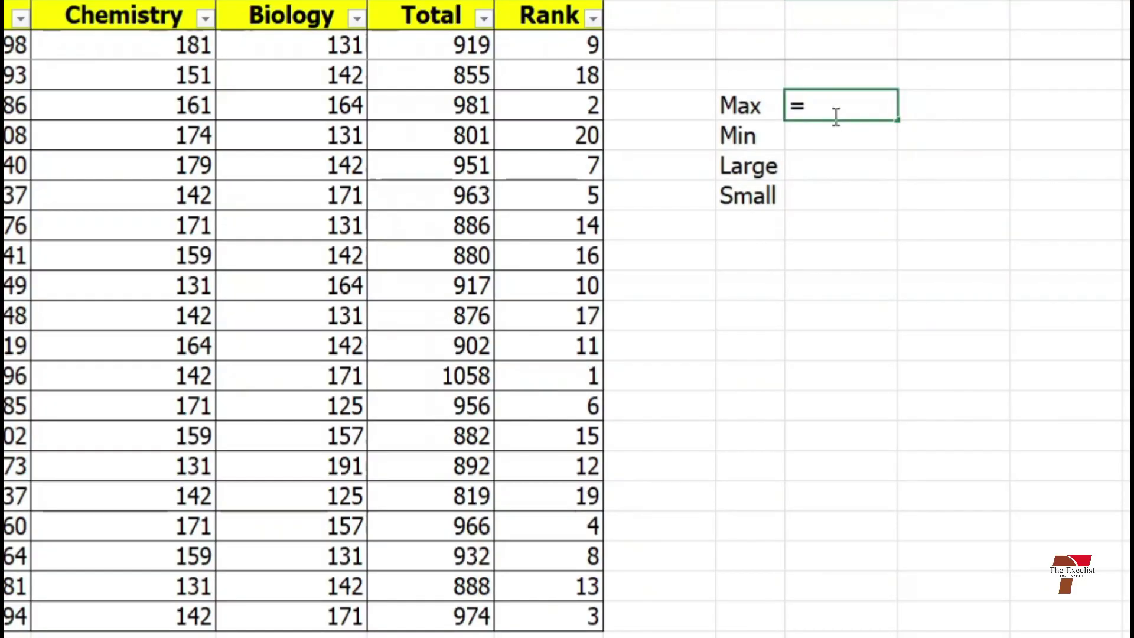
{"action": "key", "text": "BackSpace"}
{"action": "key", "text": "BackSpace"}
{"action": "type", "text": ",m"}
{"action": "key", "text": "BackSpace"}
{"action": "type", "text": "max("}
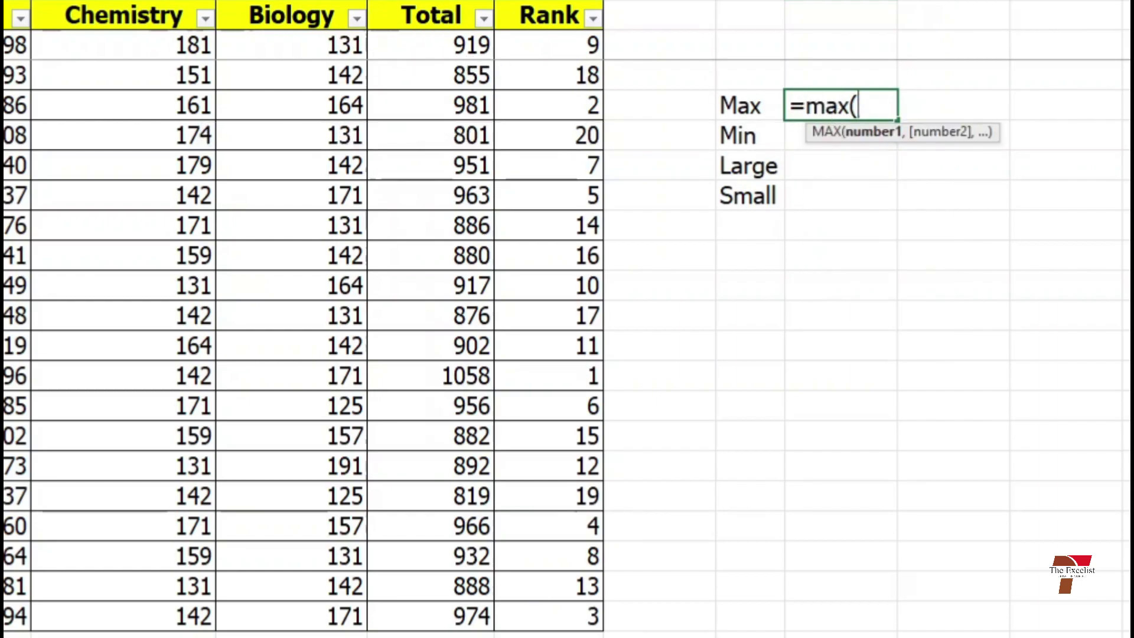
{"action": "left_click", "coordinate": [431, 2]}
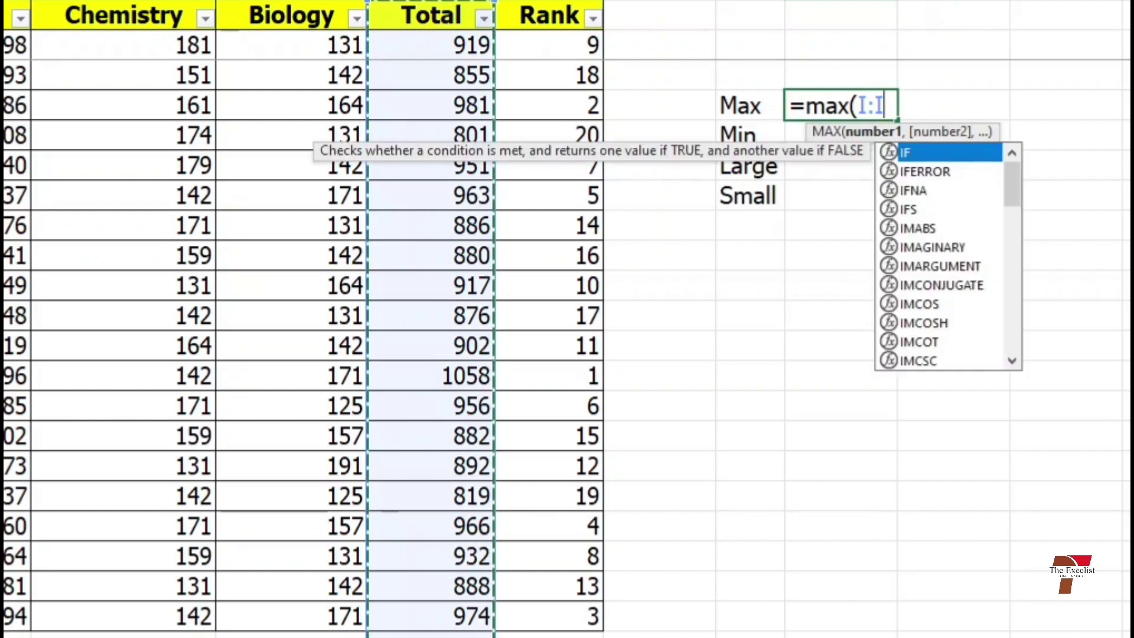
{"action": "left_click_drag", "start_coordinate": [432, 45], "coordinate": [430, 615]}
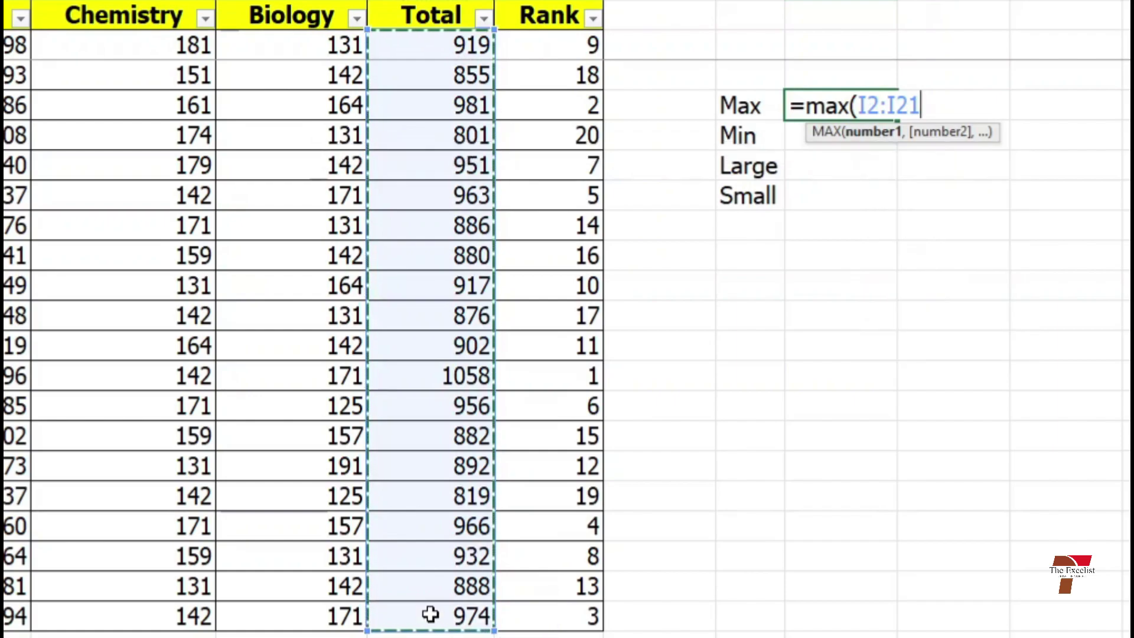
{"action": "type", "text": ")"}
{"action": "key", "text": "Return"}
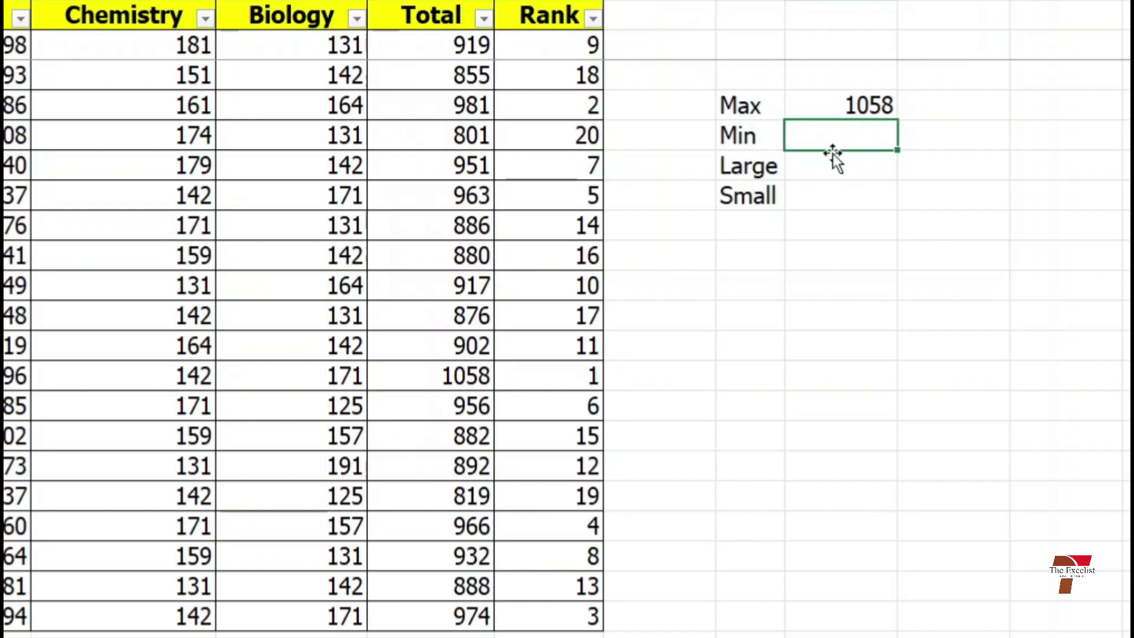
Enter =MIN(I2:I21) in M5 beside the Min label to get the lowest total.
{"action": "type", "text": "=min"}
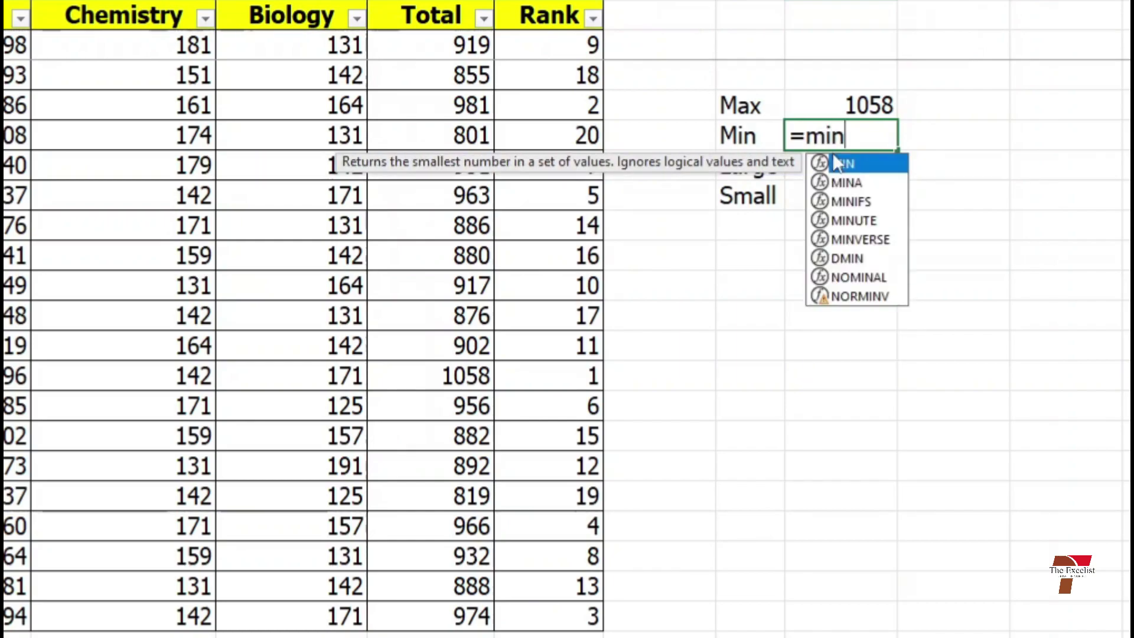
{"action": "type", "text": "("}
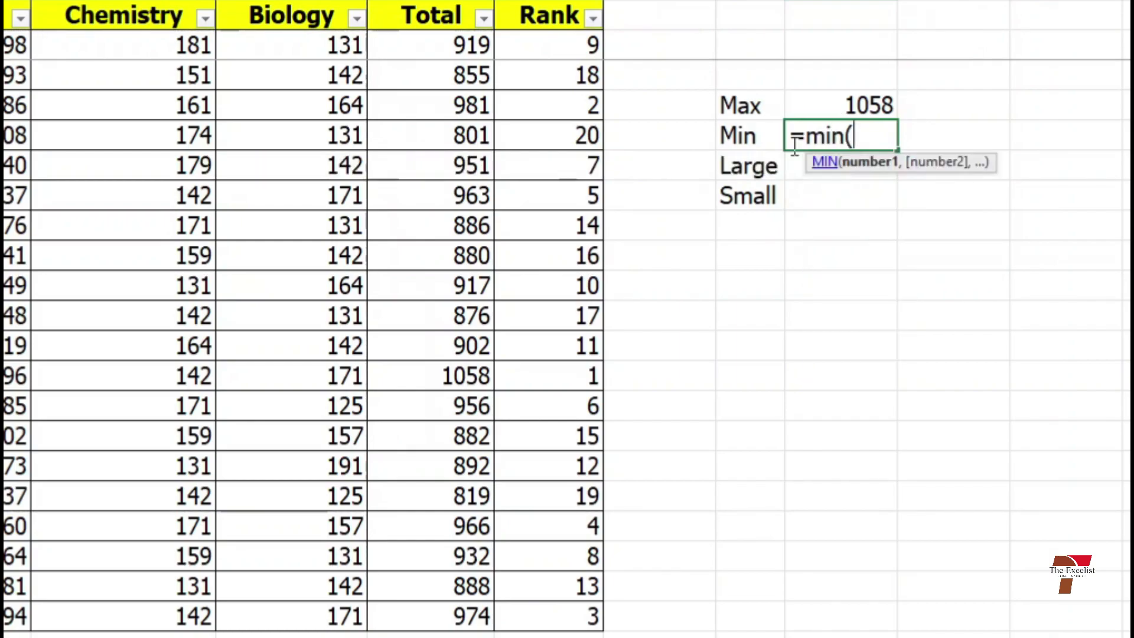
{"action": "left_click_drag", "start_coordinate": [449, 45], "coordinate": [448, 613]}
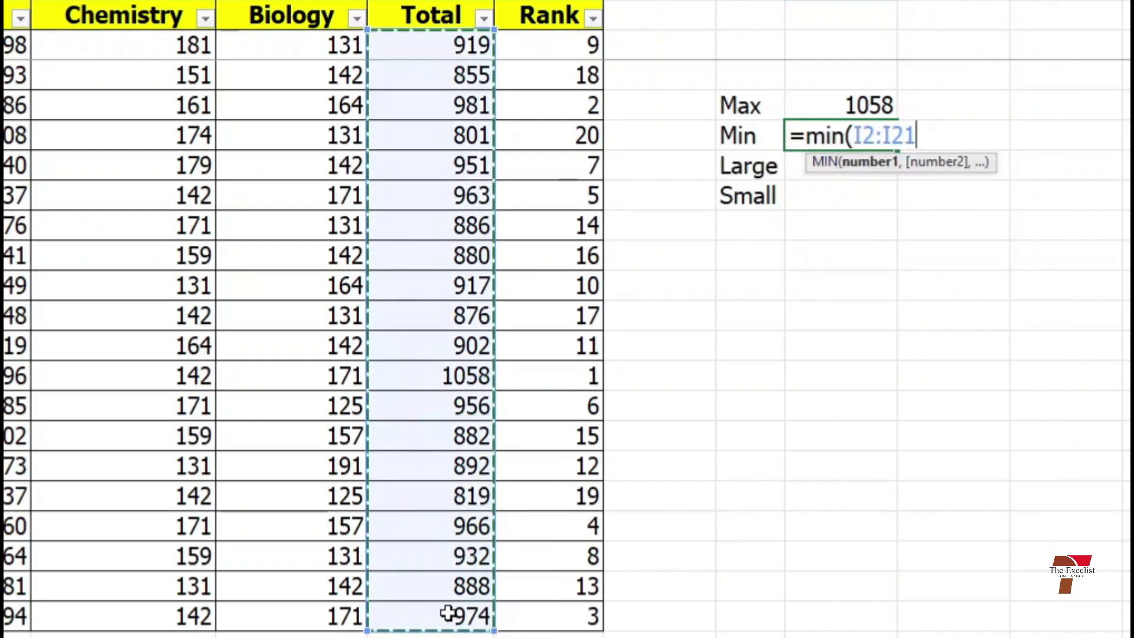
{"action": "type", "text": ")"}
{"action": "key", "text": "Return"}
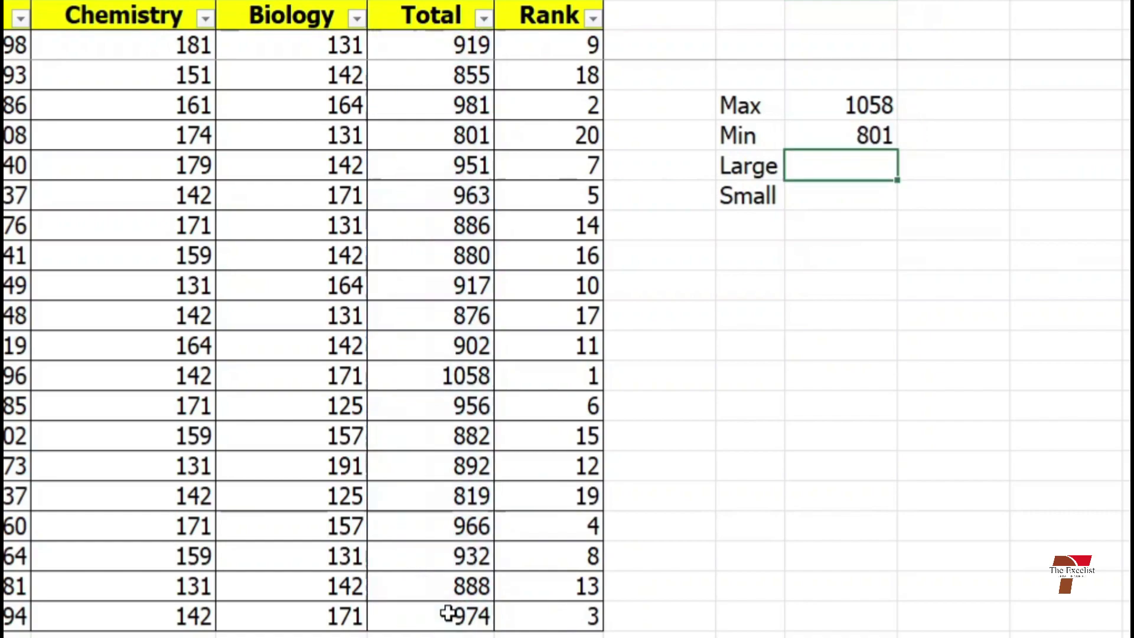